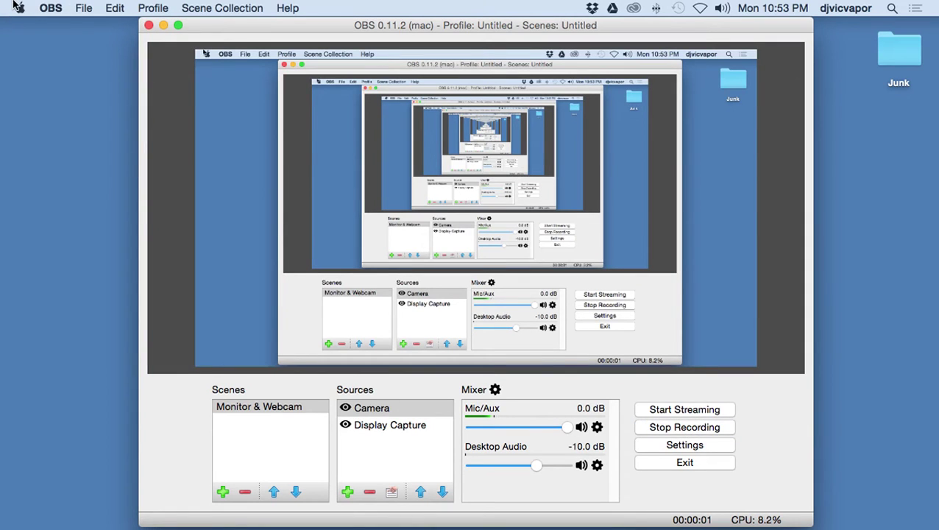
Step: Minimize the OBS window to clear the desktop and bring up the Dock
{"action": "left_click", "coordinate": [162, 25]}
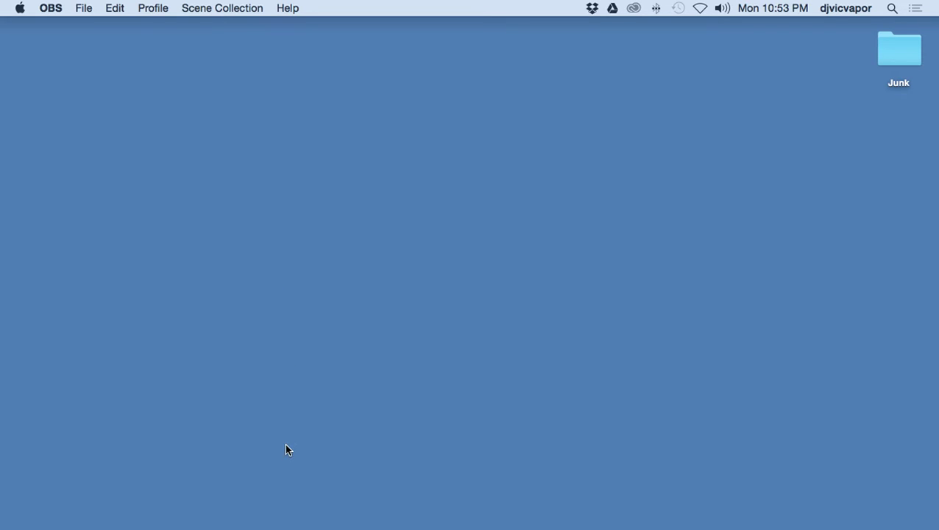
{"action": "mouse_move", "coordinate": [289, 528]}
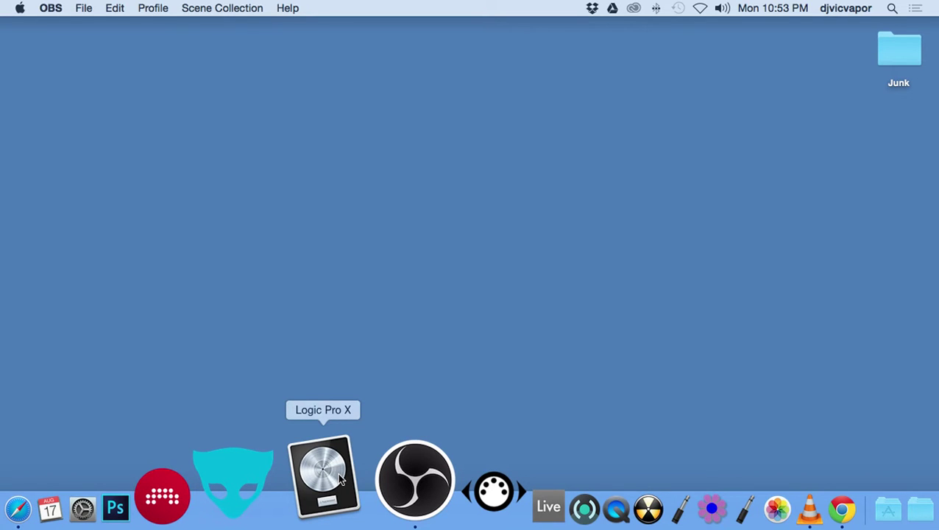
Step: Launch Logic Pro X from the Dock and wait for its template chooser
{"action": "left_click", "coordinate": [338, 477]}
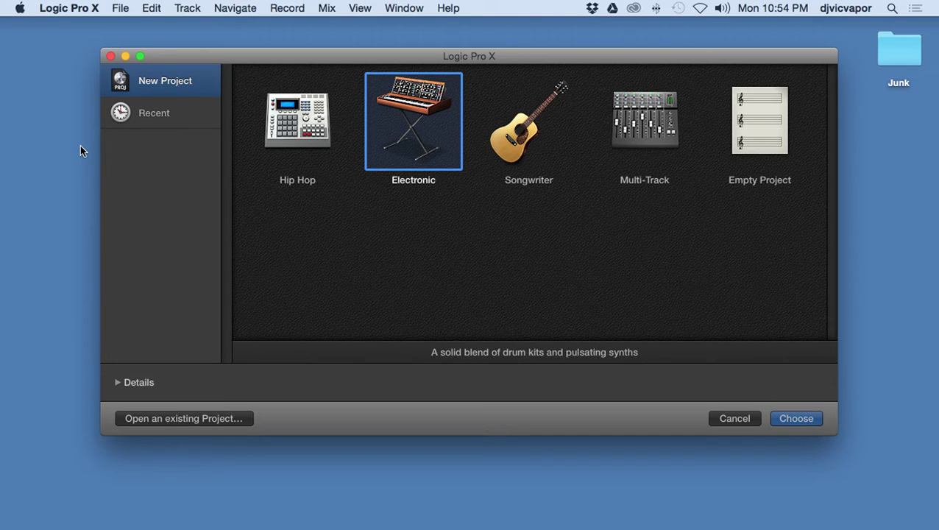
{"action": "left_click", "coordinate": [80, 145]}
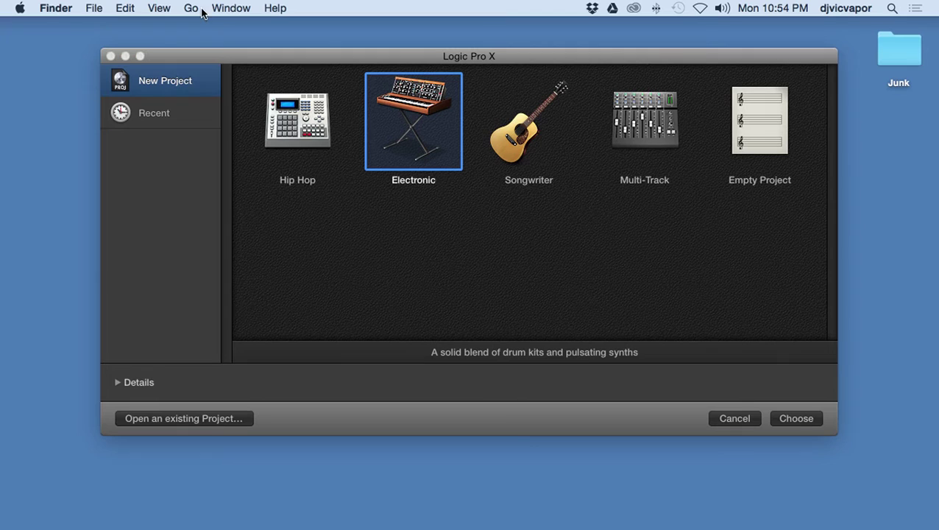
{"action": "left_click", "coordinate": [191, 8]}
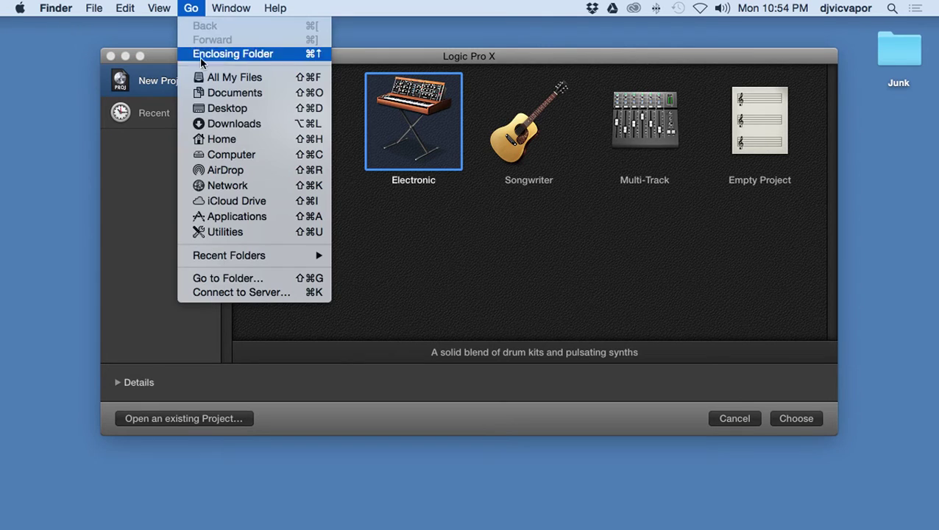
{"action": "left_click", "coordinate": [232, 217]}
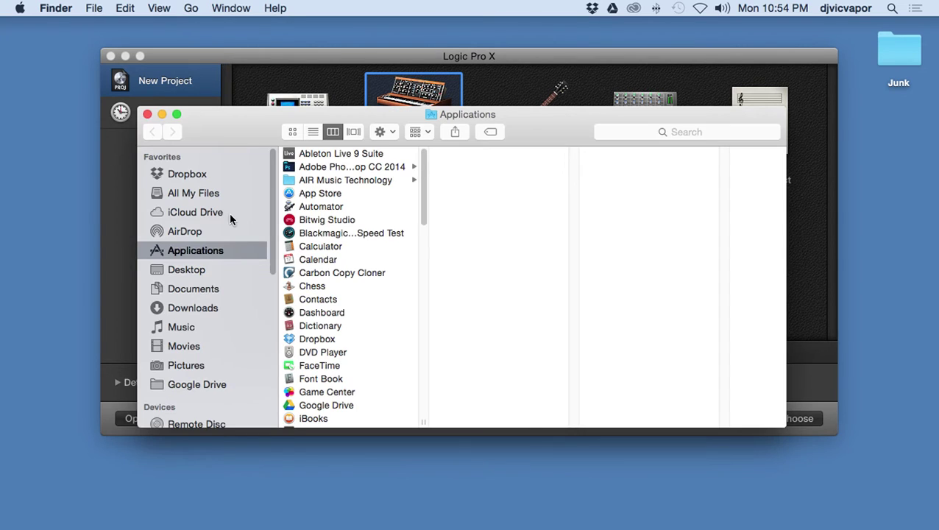
{"action": "scroll", "coordinate": [322, 261], "scroll_direction": "down", "scroll_amount": 5}
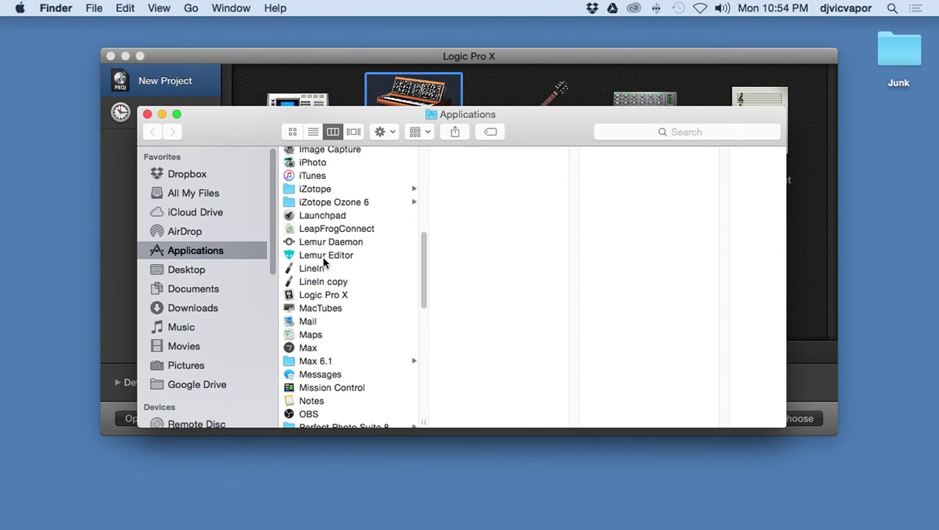
{"action": "scroll", "coordinate": [323, 219], "scroll_direction": "up", "scroll_amount": 2}
{"action": "scroll", "coordinate": [322, 219], "scroll_direction": "up", "scroll_amount": 3}
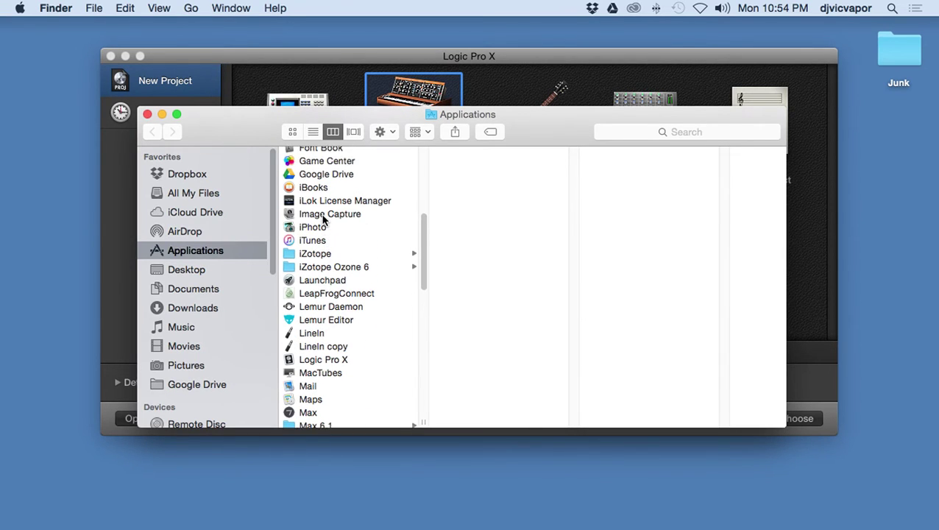
{"action": "scroll", "coordinate": [323, 218], "scroll_direction": "down", "scroll_amount": 10}
{"action": "scroll", "coordinate": [322, 218], "scroll_direction": "up", "scroll_amount": 4}
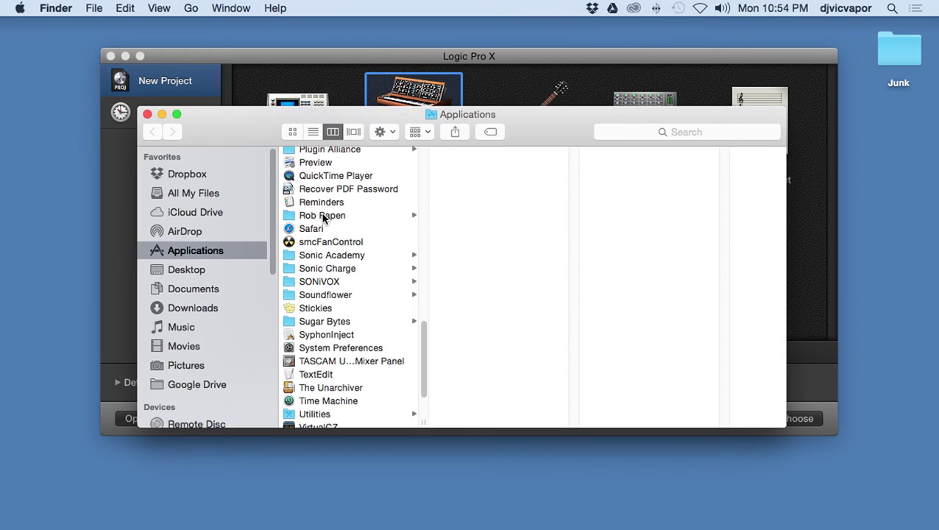
{"action": "scroll", "coordinate": [322, 218], "scroll_direction": "down", "scroll_amount": 3}
{"action": "scroll", "coordinate": [322, 219], "scroll_direction": "down", "scroll_amount": 1}
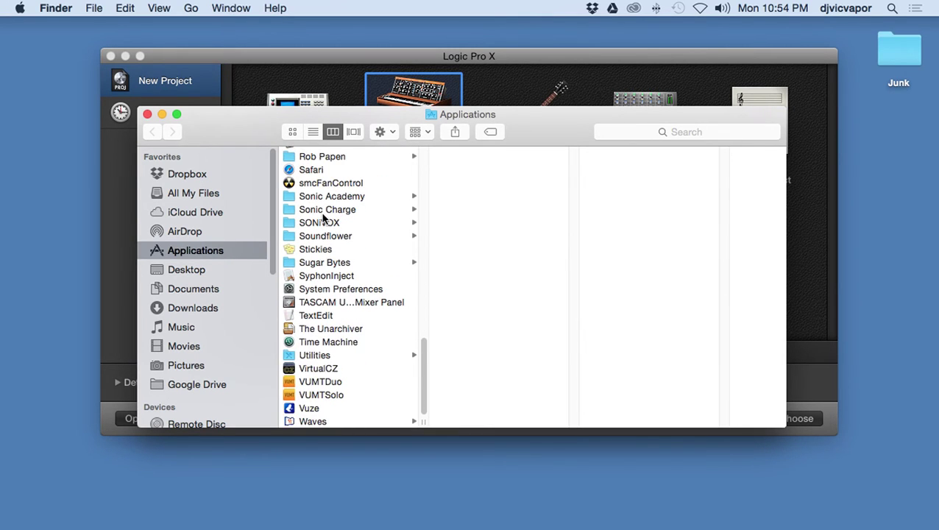
{"action": "scroll", "coordinate": [323, 219], "scroll_direction": "up", "scroll_amount": 10}
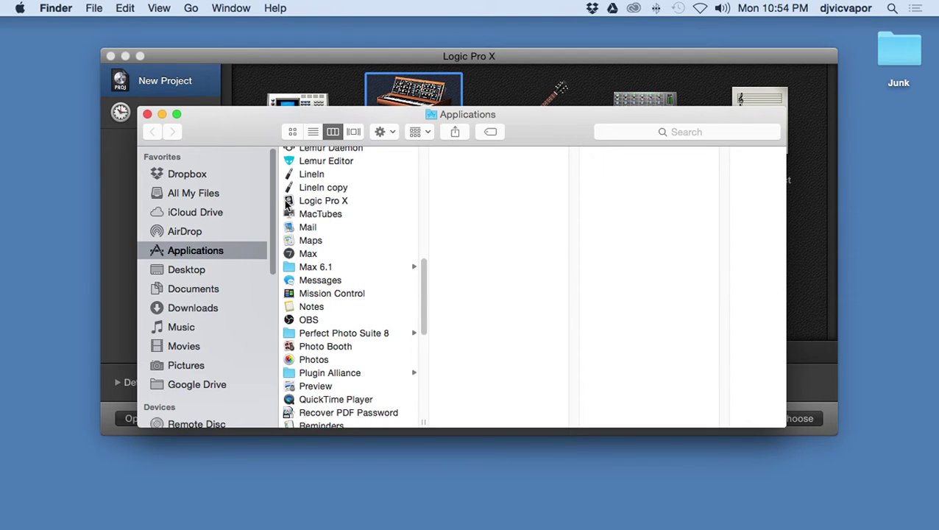
{"action": "left_click", "coordinate": [290, 200]}
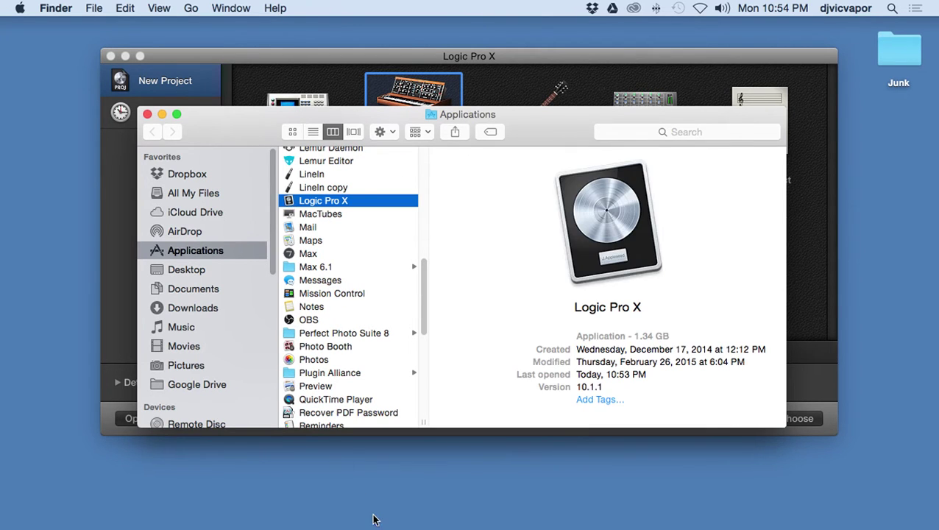
{"action": "mouse_move", "coordinate": [372, 526]}
{"action": "left_click", "coordinate": [147, 115]}
{"action": "left_click", "coordinate": [194, 52]}
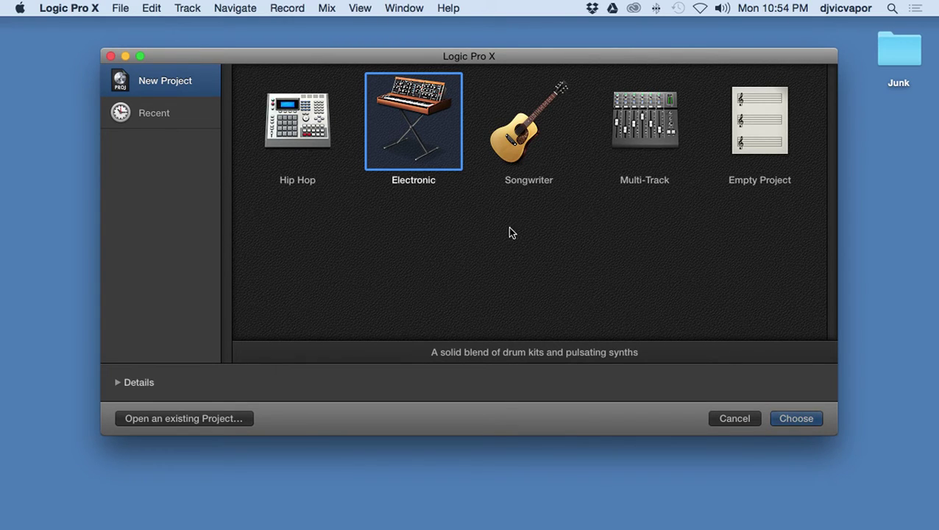
{"action": "left_click_drag", "start_coordinate": [539, 54], "coordinate": [529, 66]}
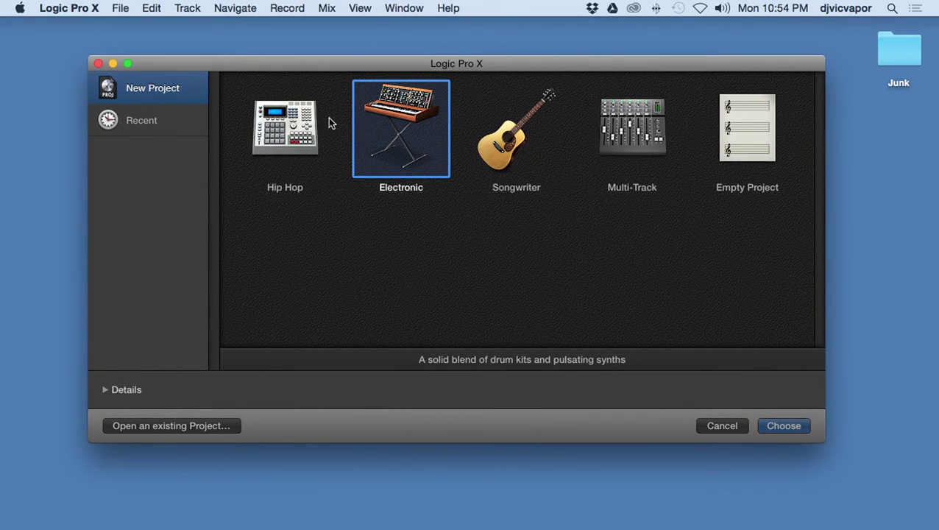
{"action": "left_click", "coordinate": [304, 140]}
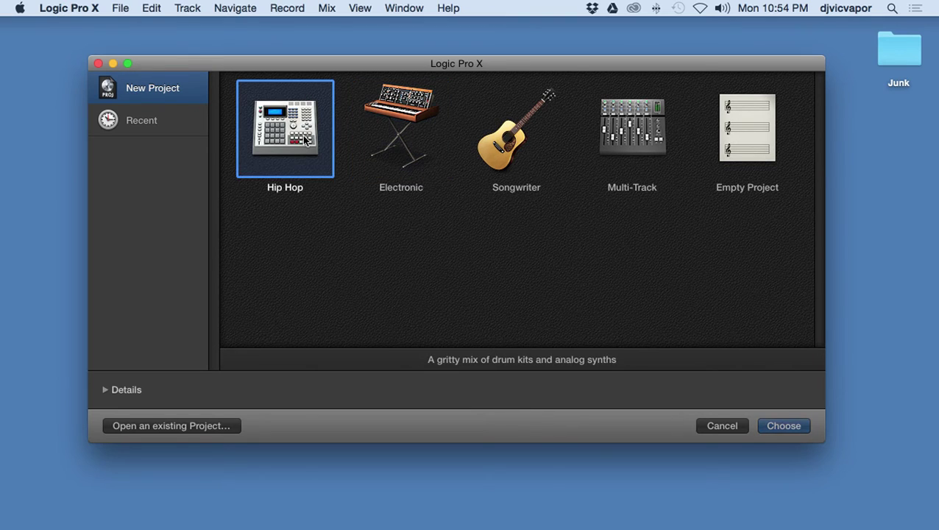
{"action": "left_click", "coordinate": [391, 135]}
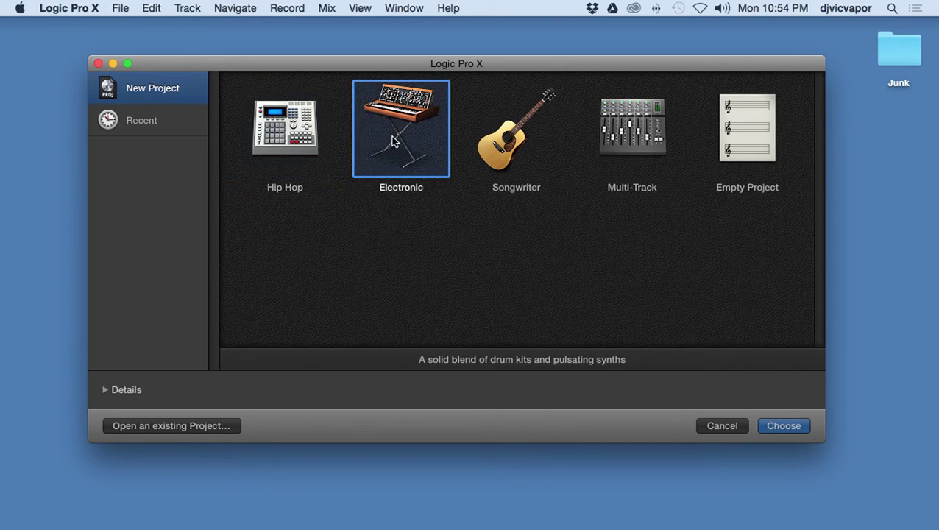
{"action": "left_click", "coordinate": [498, 144]}
{"action": "left_click", "coordinate": [615, 145]}
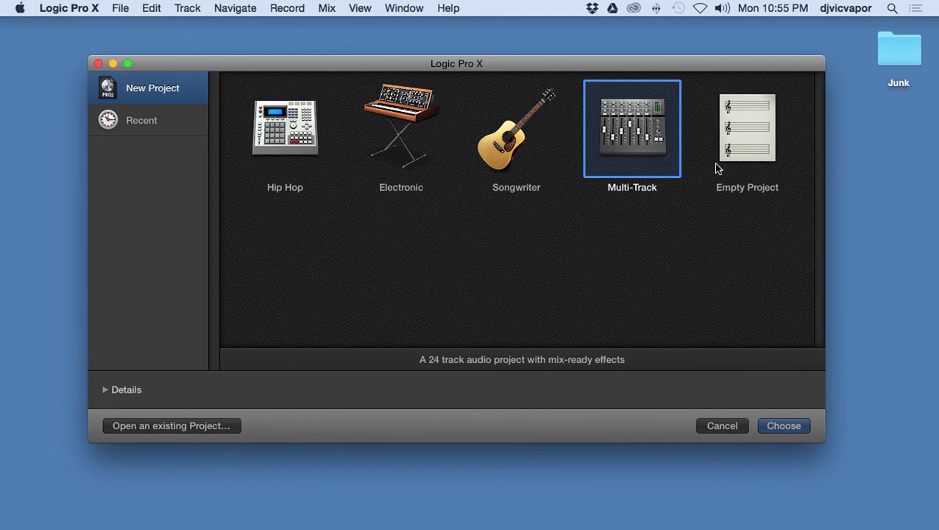
{"action": "left_click", "coordinate": [732, 162]}
{"action": "left_click", "coordinate": [315, 153]}
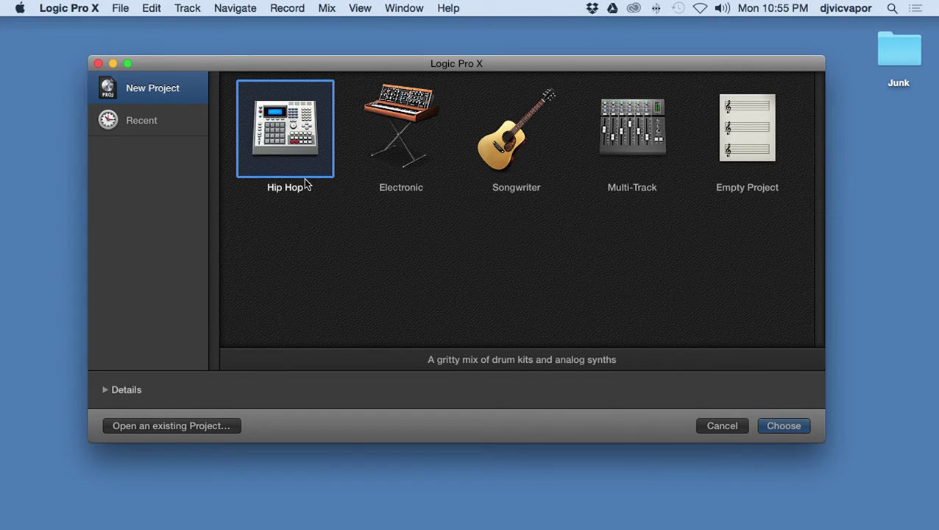
{"action": "left_click", "coordinate": [403, 148]}
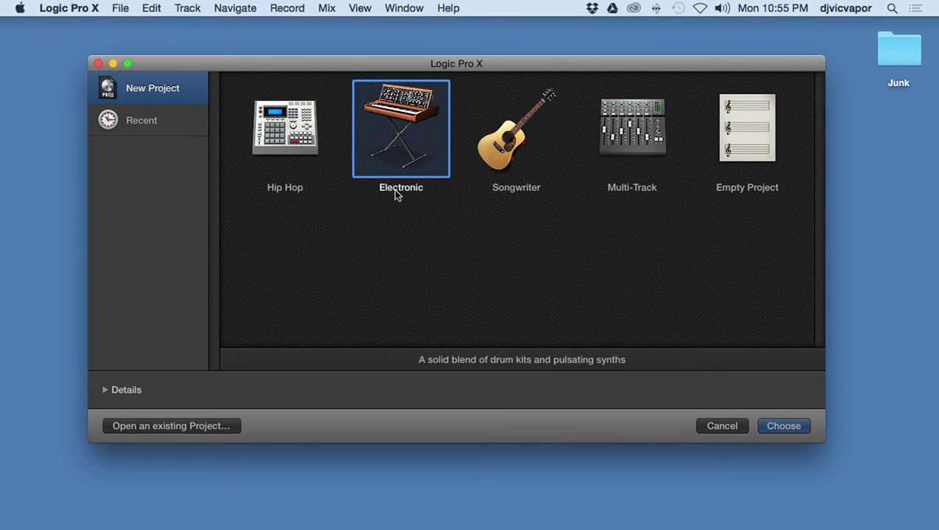
Step: Preview the Songwriter and Multi-Track templates, then select Empty Project
{"action": "left_click", "coordinate": [498, 154]}
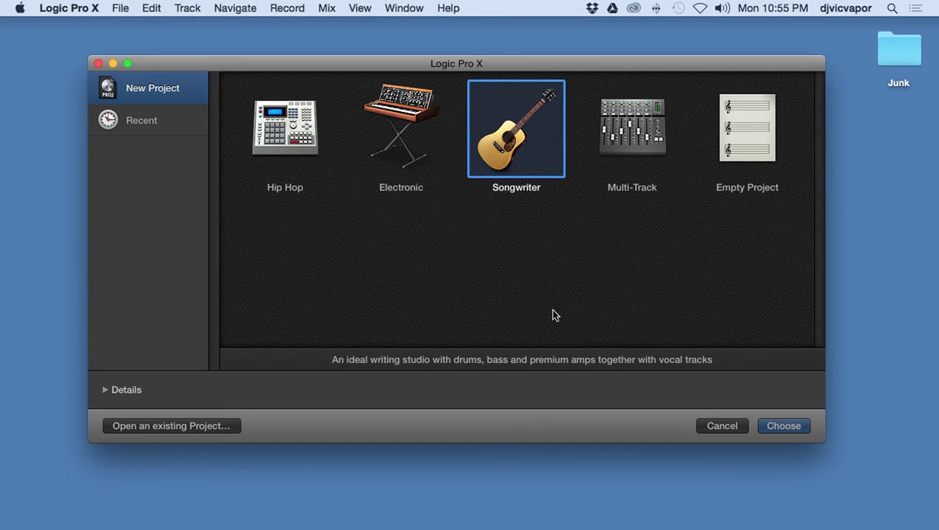
{"action": "left_click", "coordinate": [630, 142]}
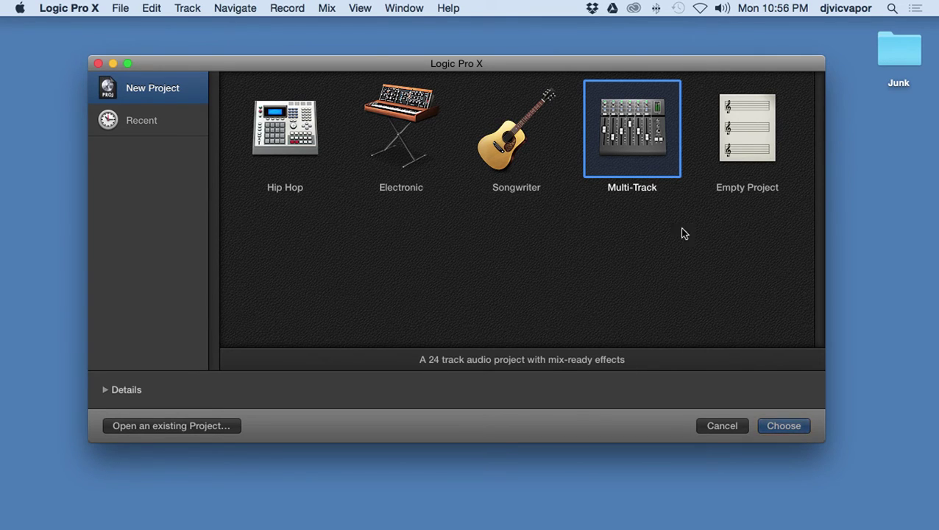
{"action": "left_click", "coordinate": [734, 161]}
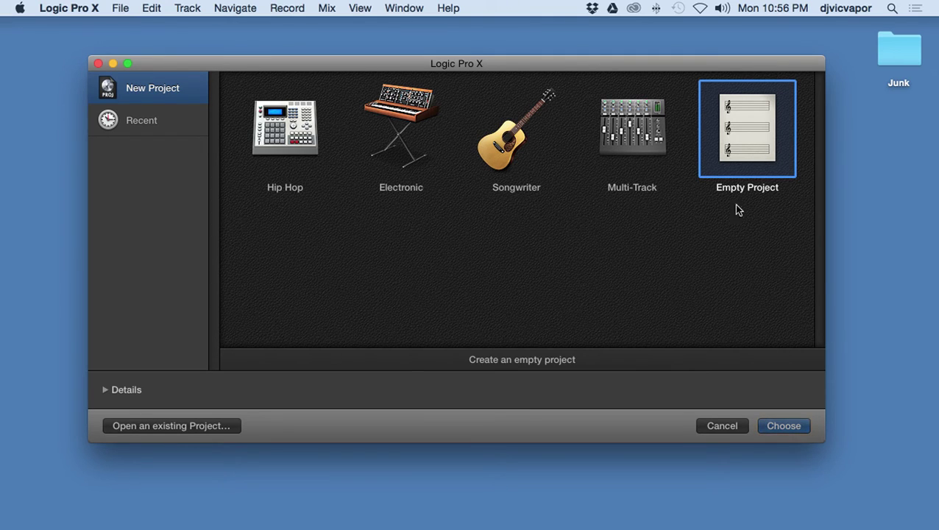
Step: Create the empty project, then compare Audio, Guitar, Drummer and Software Instrument track types
{"action": "left_click", "coordinate": [779, 427]}
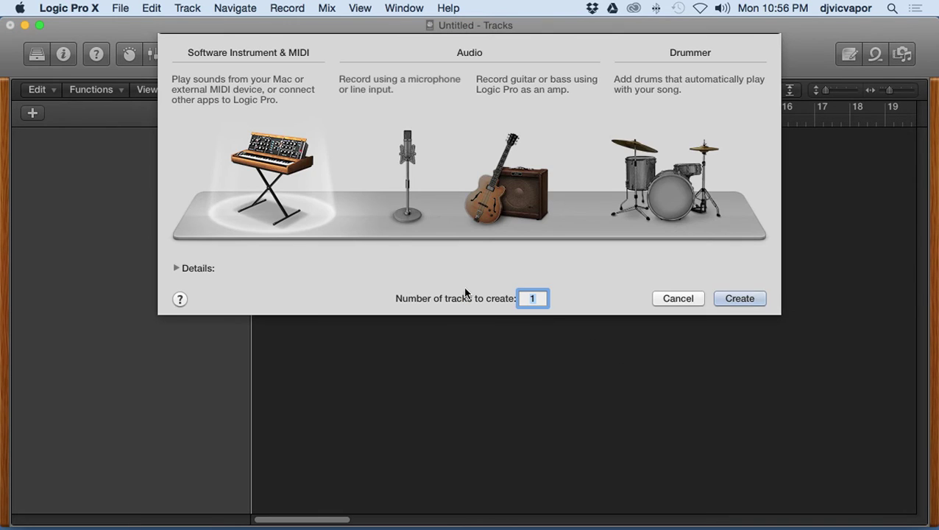
{"action": "left_click", "coordinate": [440, 39]}
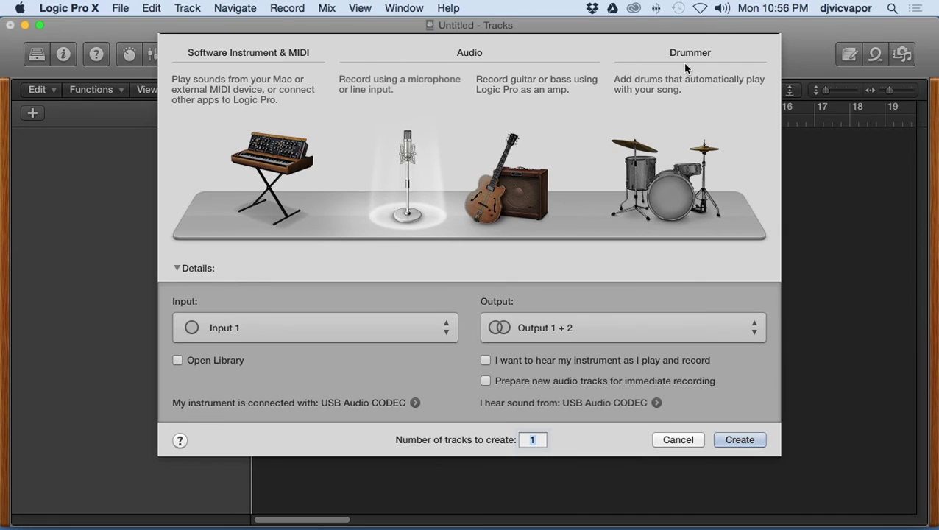
{"action": "left_click", "coordinate": [274, 154]}
{"action": "left_click", "coordinate": [399, 153]}
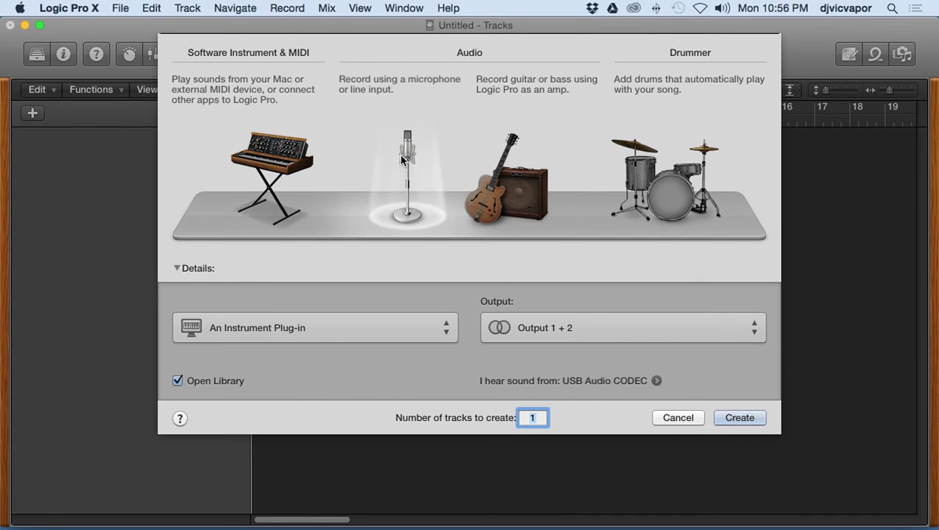
{"action": "left_click", "coordinate": [504, 168]}
{"action": "left_click", "coordinate": [648, 171]}
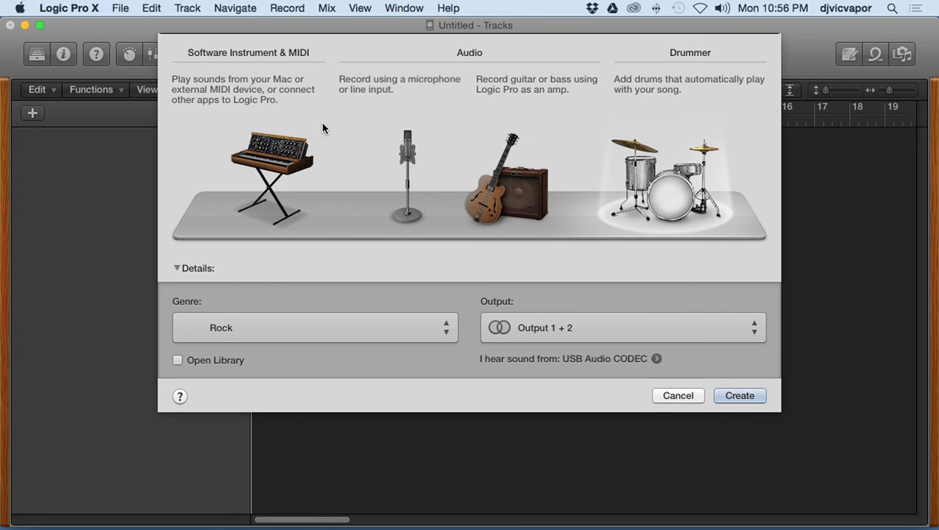
{"action": "left_click", "coordinate": [309, 151]}
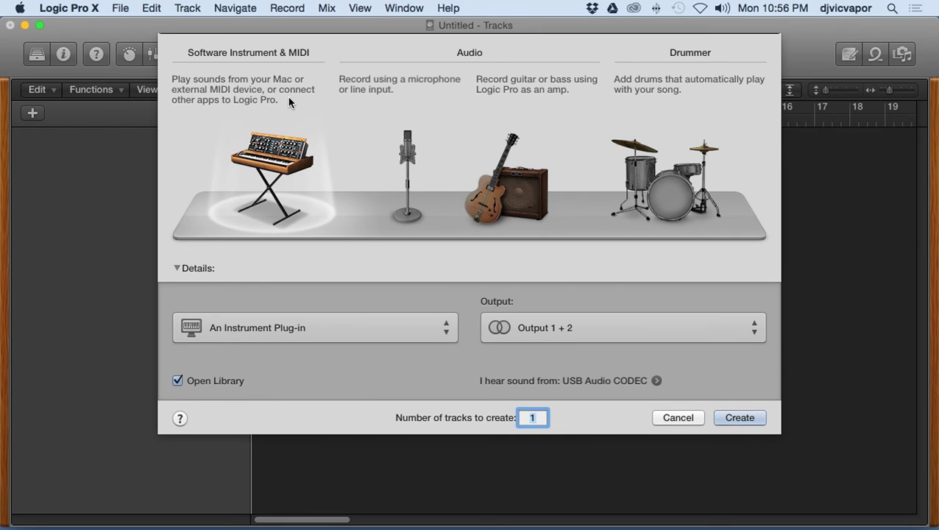
Step: Create one microphone audio track on Input 1, producing 'Audio 1'
{"action": "left_click", "coordinate": [362, 88]}
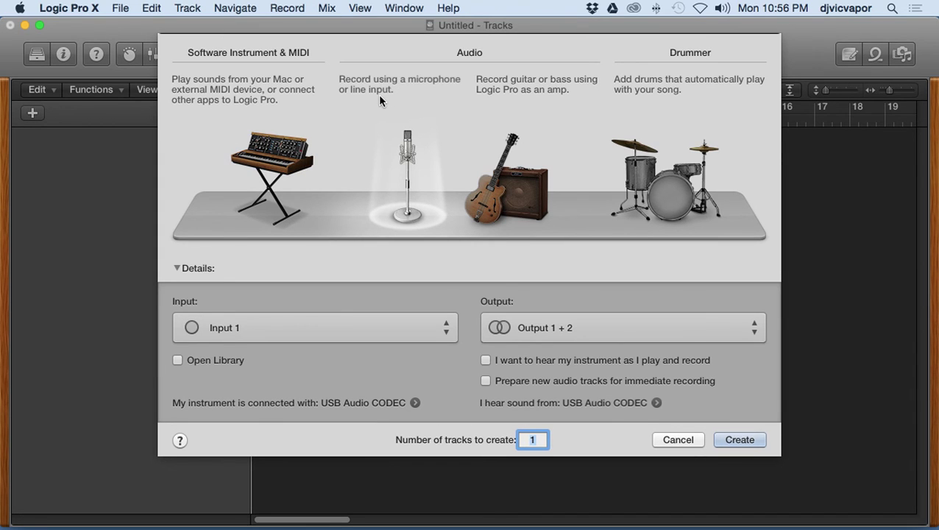
{"action": "left_click", "coordinate": [496, 93]}
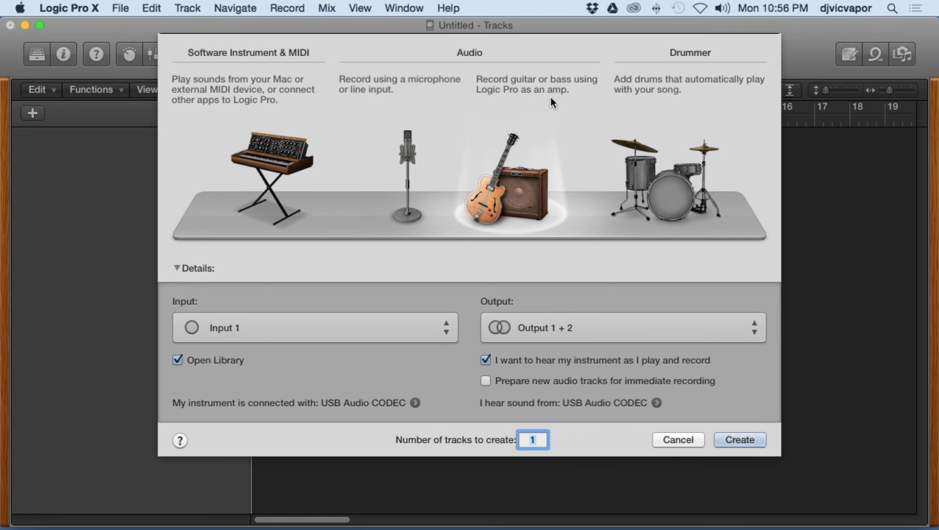
{"action": "left_click", "coordinate": [656, 89]}
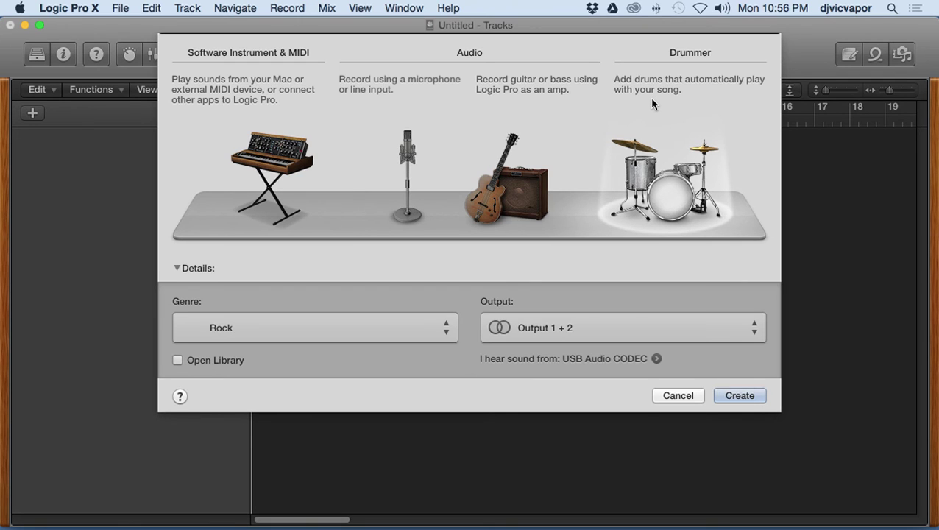
{"action": "left_click", "coordinate": [406, 151]}
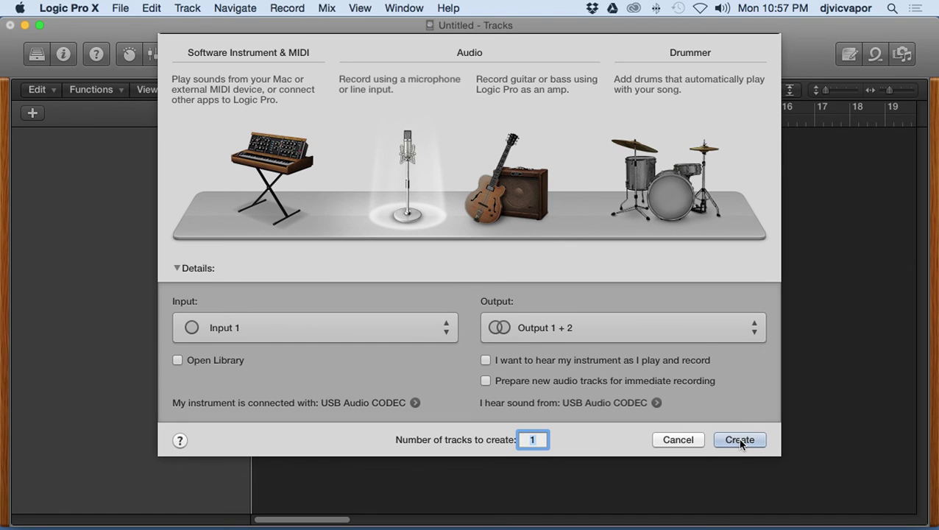
{"action": "left_click", "coordinate": [740, 440]}
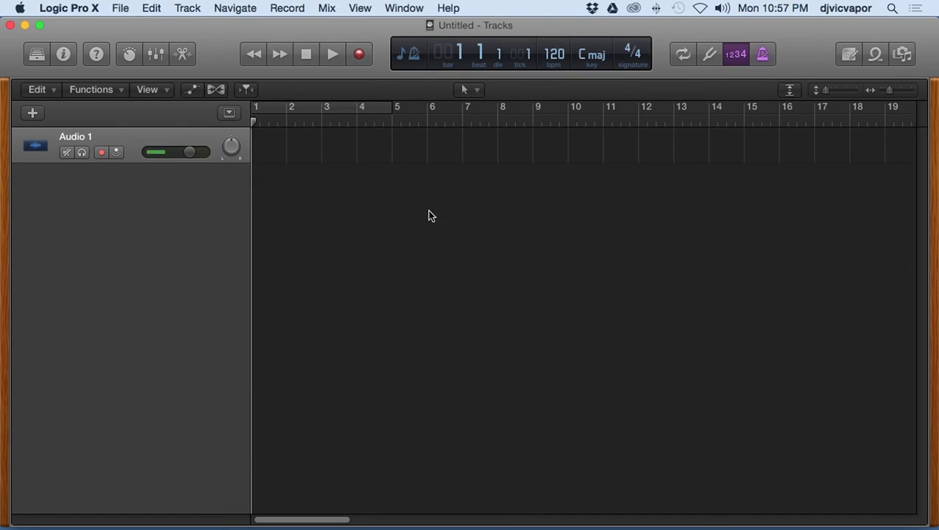